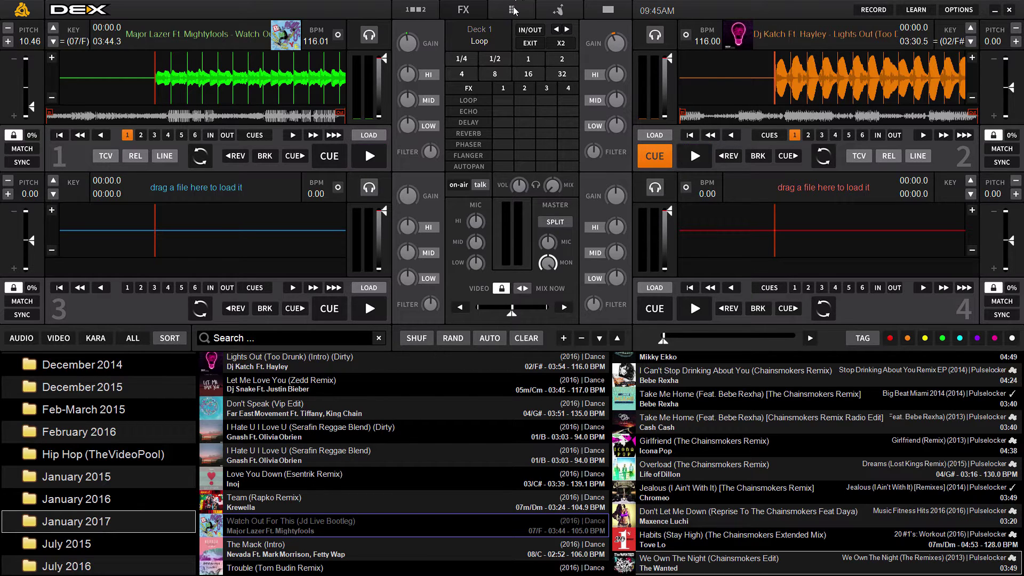
- Show the eight-slot sampler above the two decks, then restore and re-maximize the window
{"action": "left_click", "coordinate": [513, 10]}
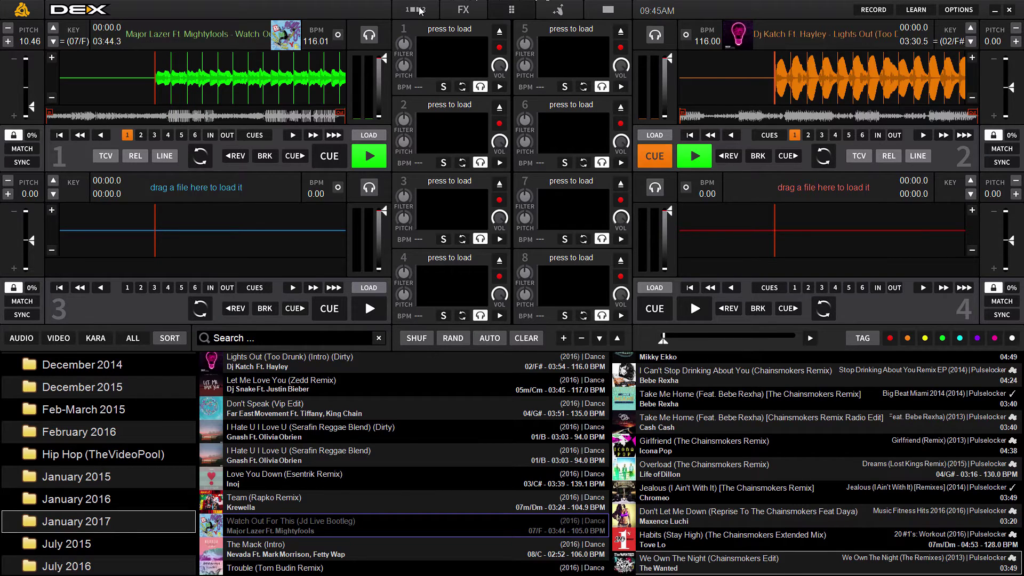
{"action": "key", "text": "super+Down"}
{"action": "key", "text": "super+Up"}
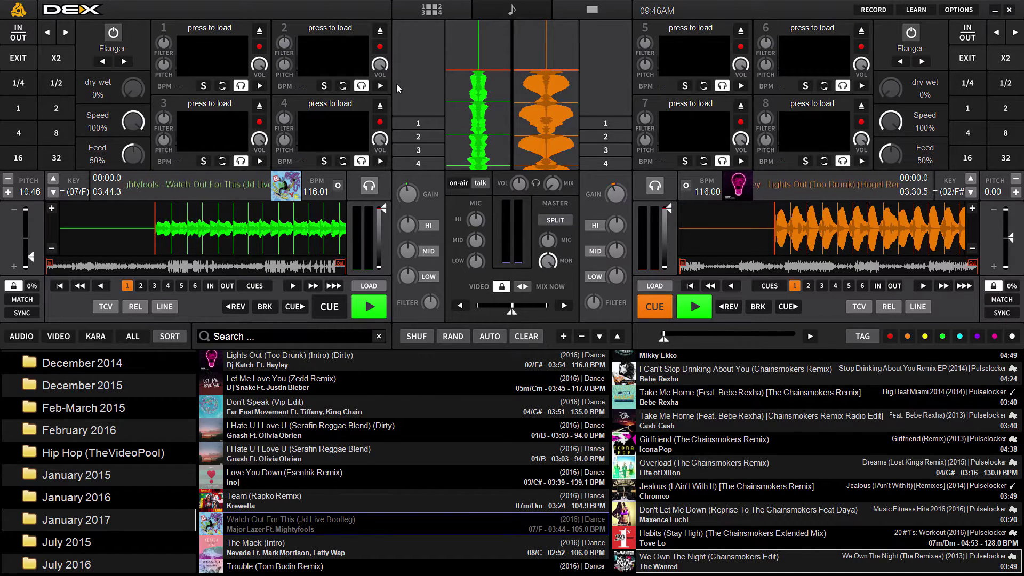
- Leave the full-screen sampler layout so the decks show horizontal waveforms
{"action": "double_click", "coordinate": [447, 11]}
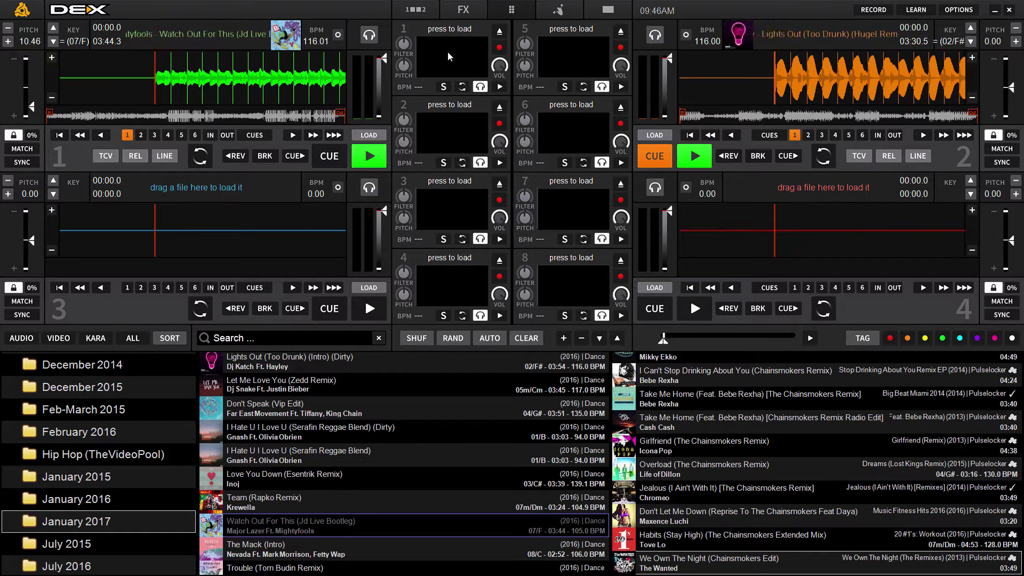
- Load the Scratches 'Sound From This Stuff Is Really Fresh' mp3 into sampler slot 1
{"action": "left_click", "coordinate": [462, 55]}
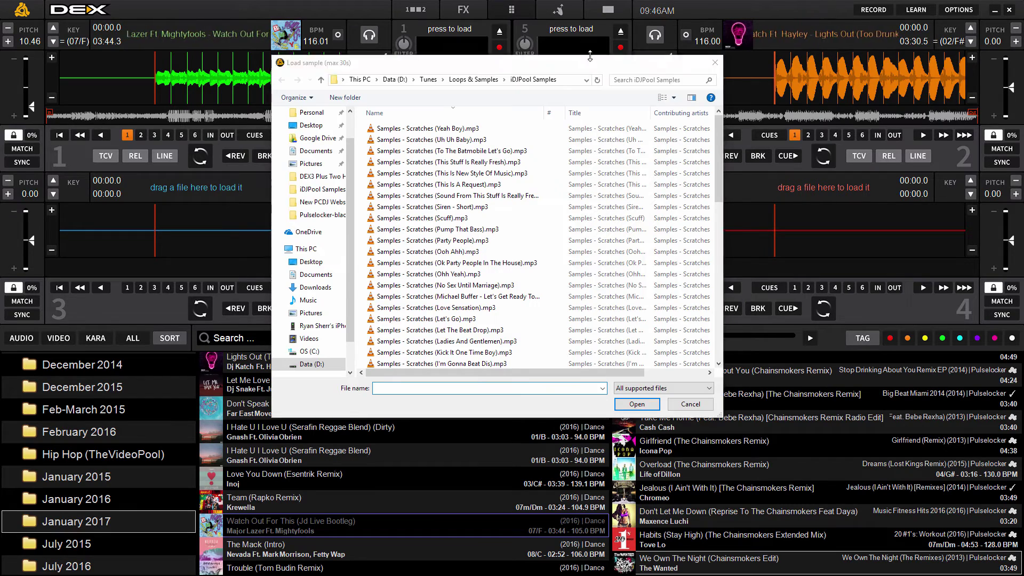
{"action": "left_click", "coordinate": [715, 61]}
{"action": "left_click", "coordinate": [453, 52]}
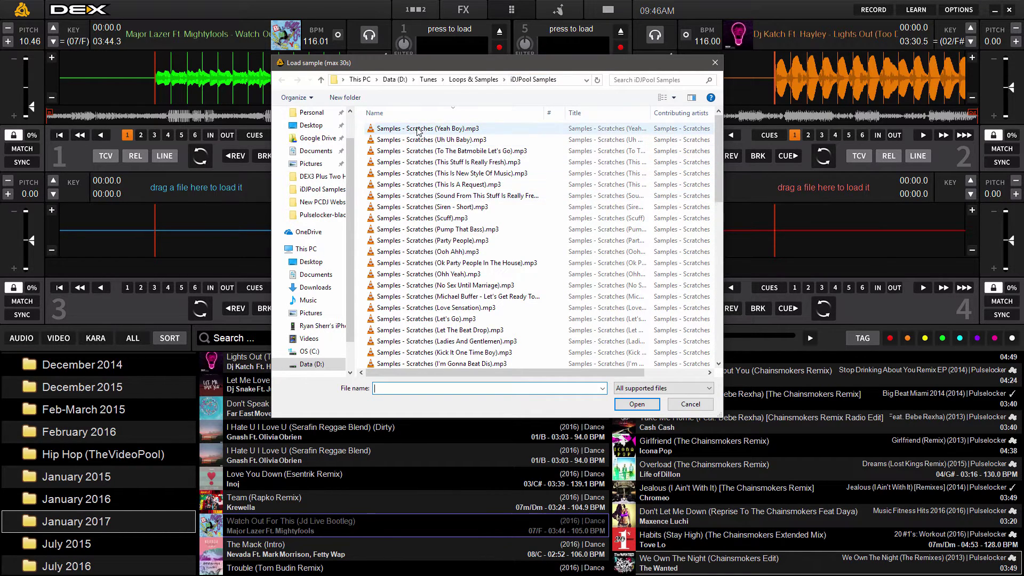
{"action": "double_click", "coordinate": [417, 198]}
{"action": "left_click", "coordinate": [472, 190]}
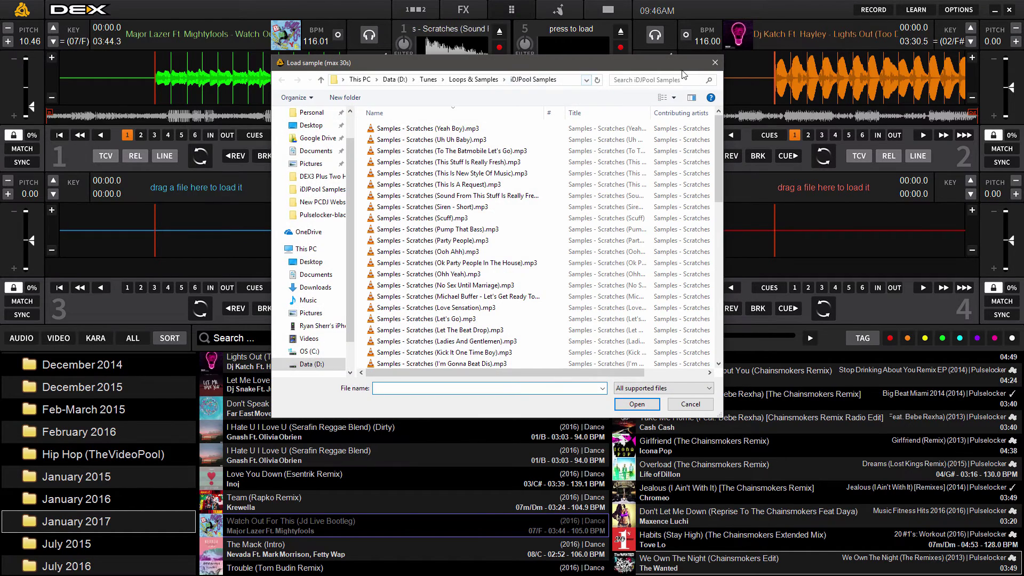
{"action": "left_click", "coordinate": [715, 63]}
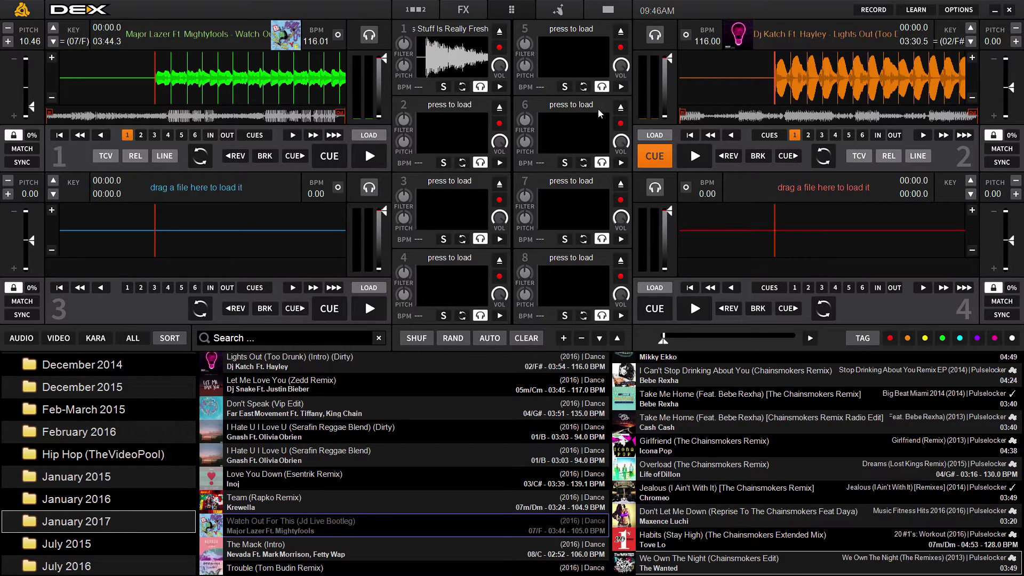
{"action": "left_click", "coordinate": [579, 47]}
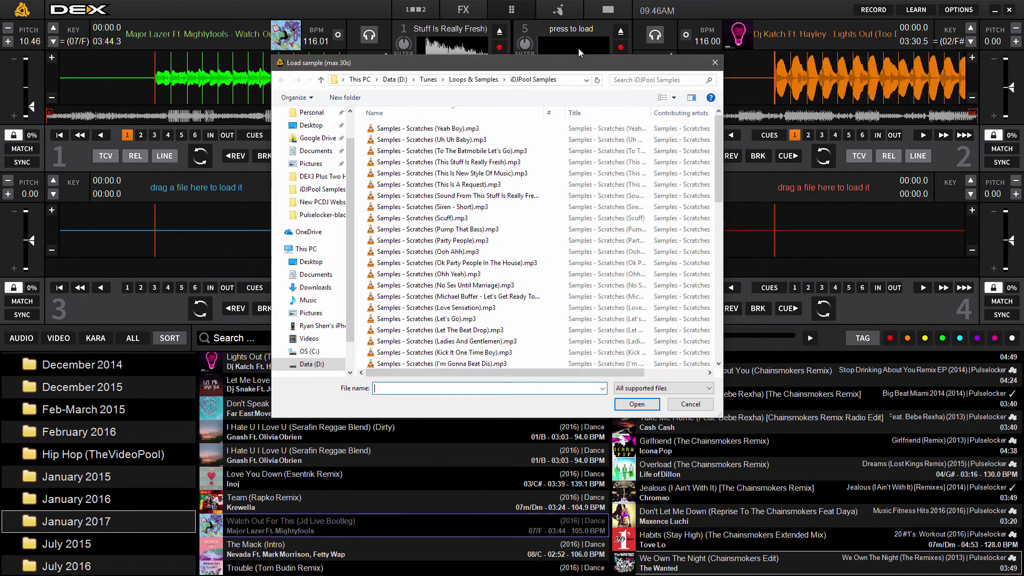
{"action": "left_click", "coordinate": [716, 64]}
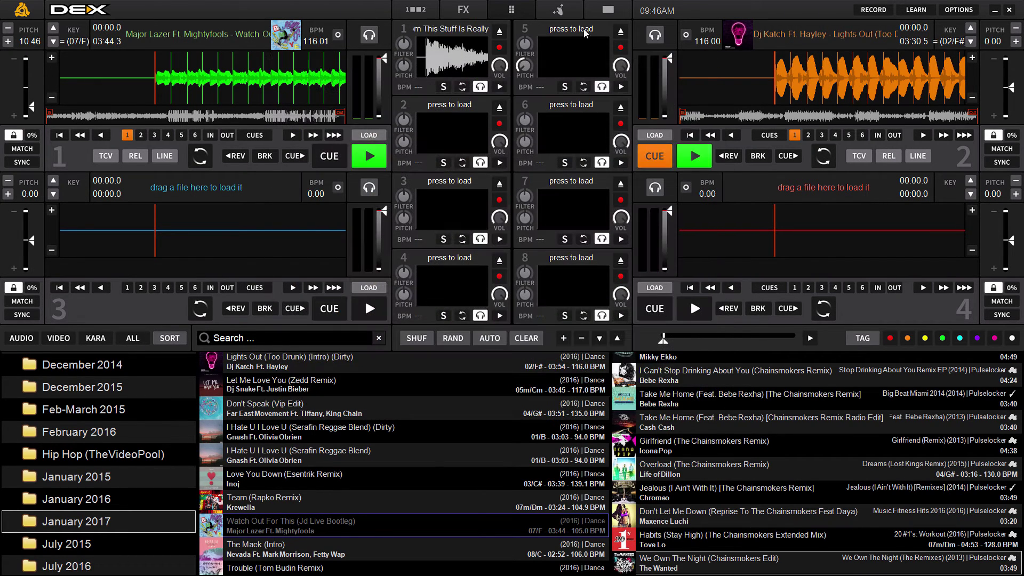
- Load the Ooh Ahh scratch into slot 5, then replace it with Pump That Bass
{"action": "left_click", "coordinate": [621, 32]}
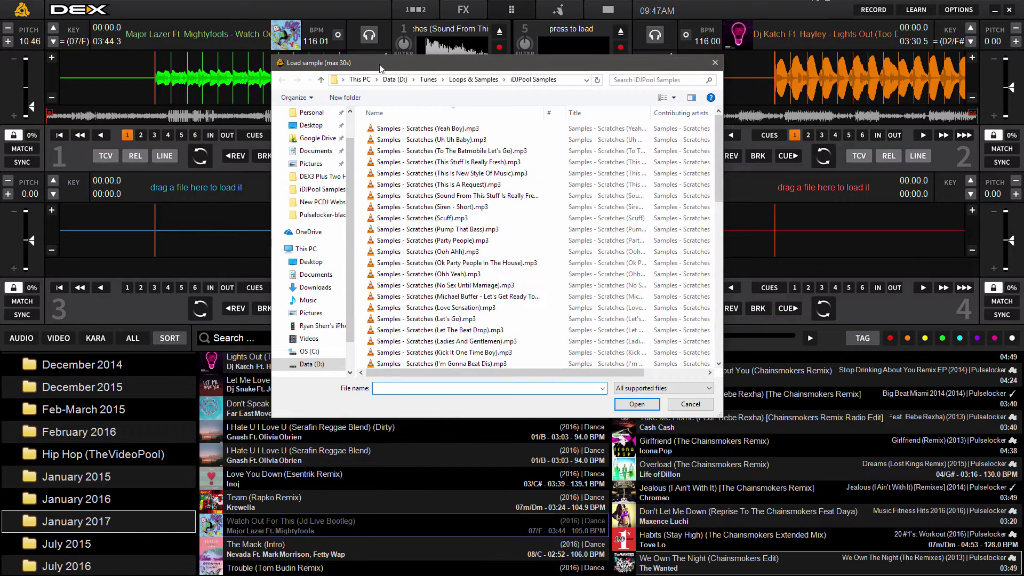
{"action": "left_click_drag", "start_coordinate": [381, 68], "coordinate": [297, 58]}
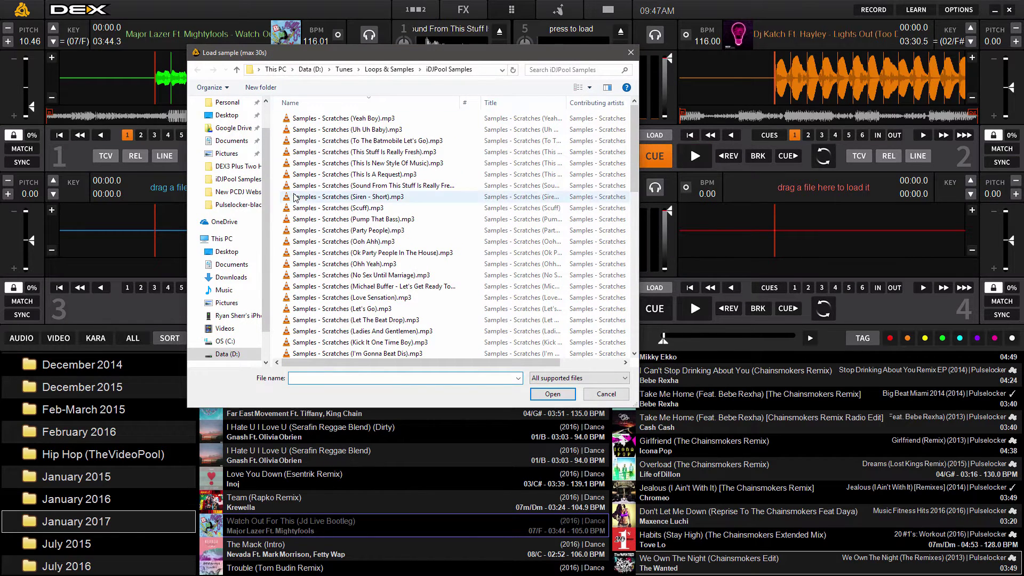
{"action": "double_click", "coordinate": [324, 242]}
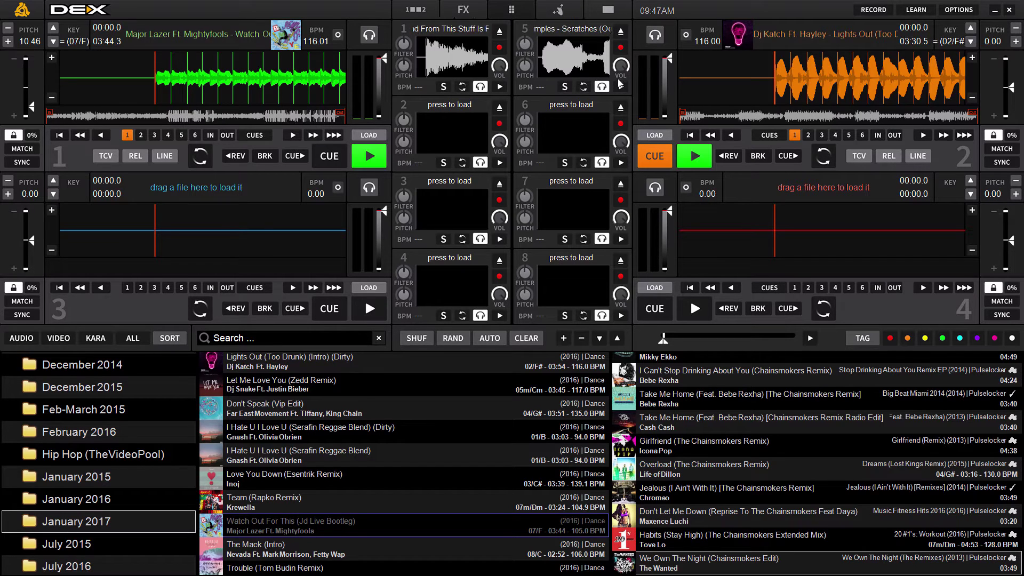
{"action": "left_click", "coordinate": [572, 29]}
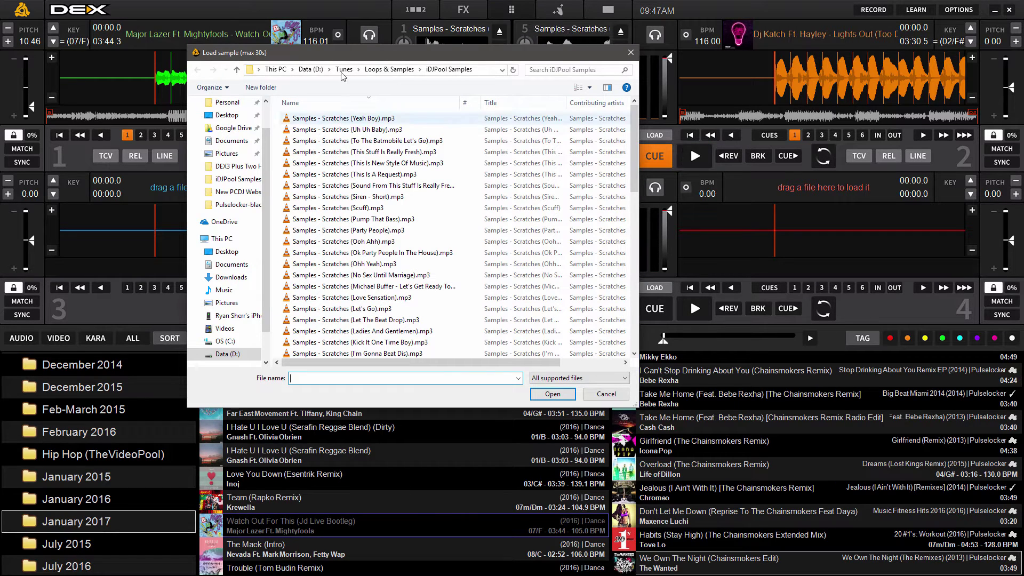
{"action": "double_click", "coordinate": [328, 221]}
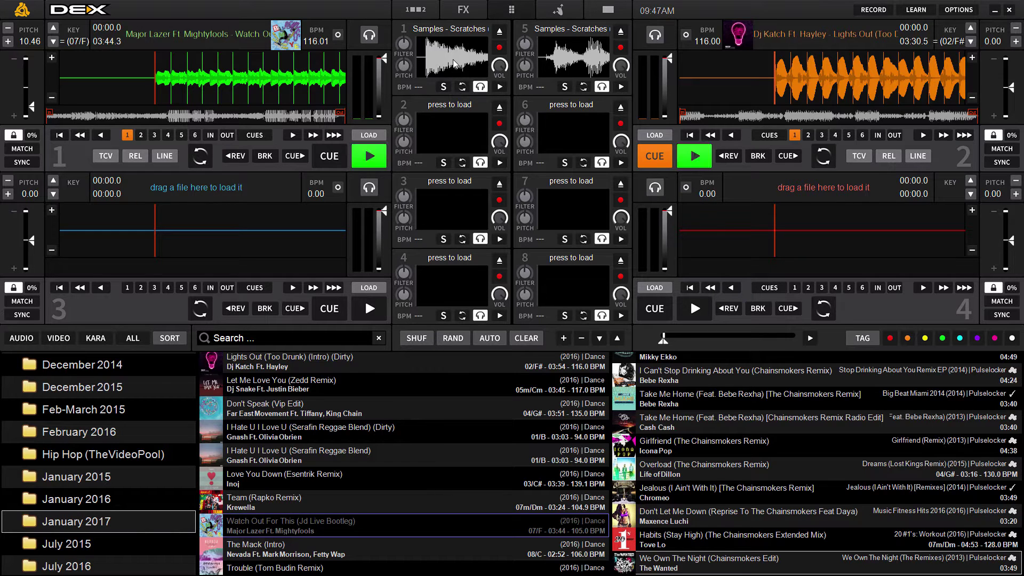
- Trigger slot 1's scratch sample twice over the playing decks
{"action": "left_click", "coordinate": [500, 86]}
{"action": "left_click", "coordinate": [499, 87]}
- Map slot 1's play button to the 1 key with LEARN, then fire the sample with it
{"action": "left_click", "coordinate": [916, 11]}
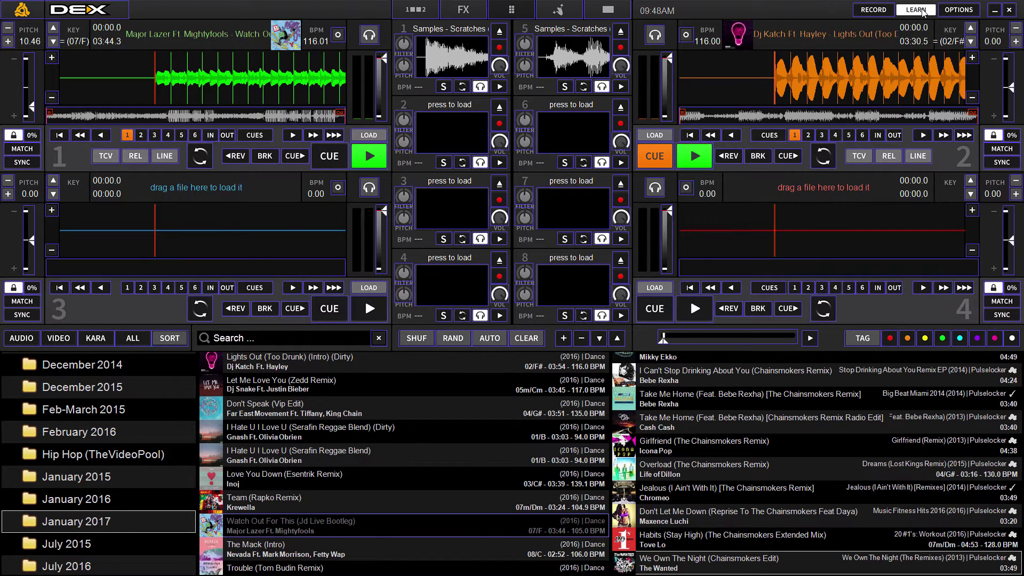
{"action": "left_click", "coordinate": [499, 87]}
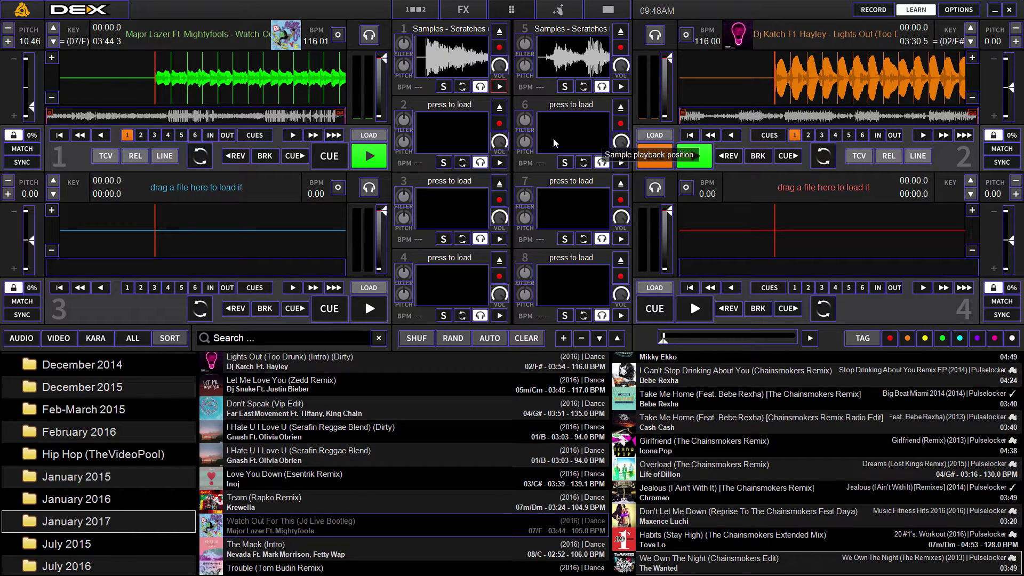
{"action": "left_click", "coordinate": [916, 10]}
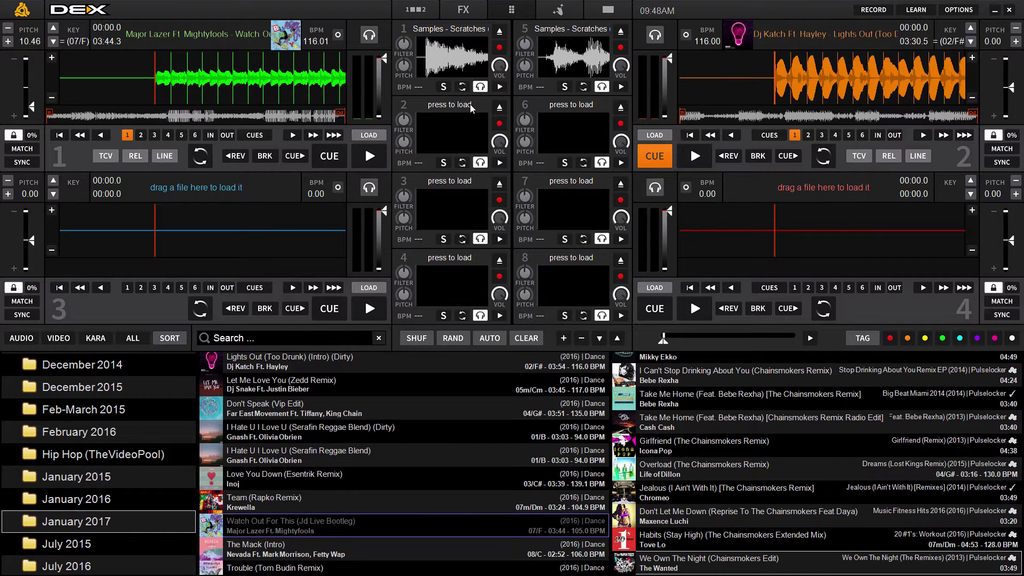
{"action": "key", "text": "1"}
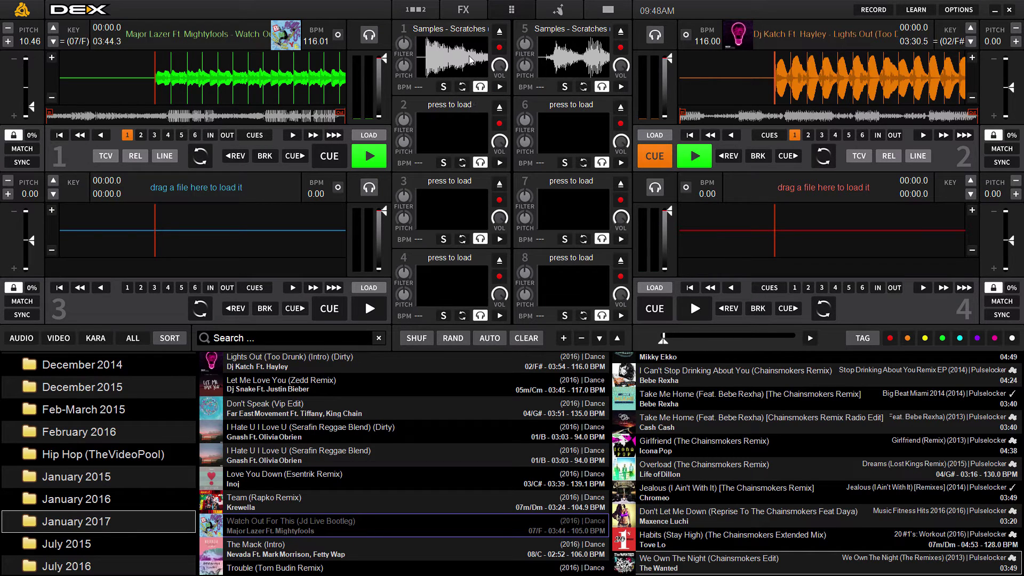
- Retrigger slot 1's scratch sample four times over the running decks
{"action": "left_click", "coordinate": [499, 87]}
{"action": "left_click", "coordinate": [500, 87]}
{"action": "left_click", "coordinate": [459, 60]}
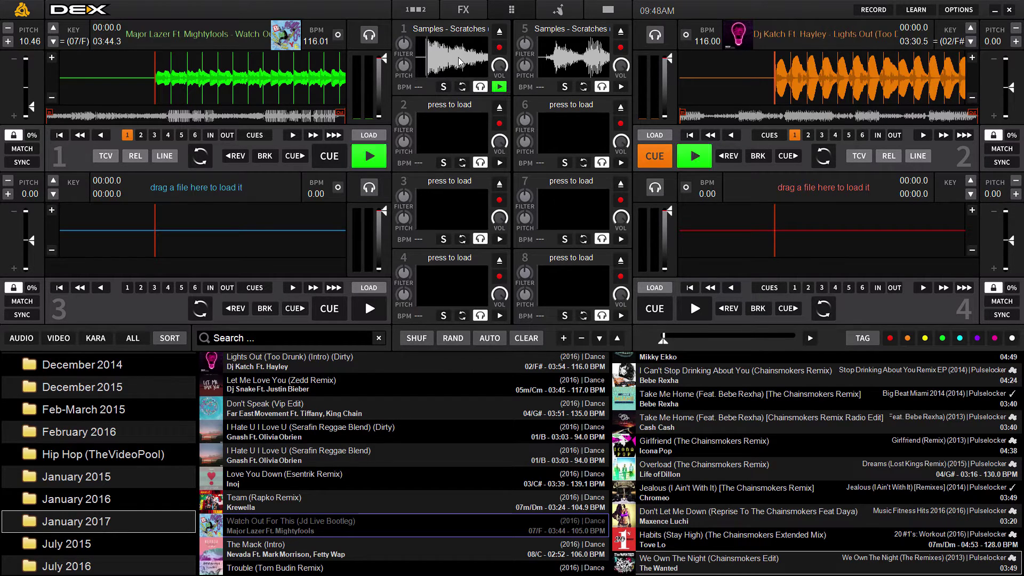
{"action": "left_click", "coordinate": [435, 56]}
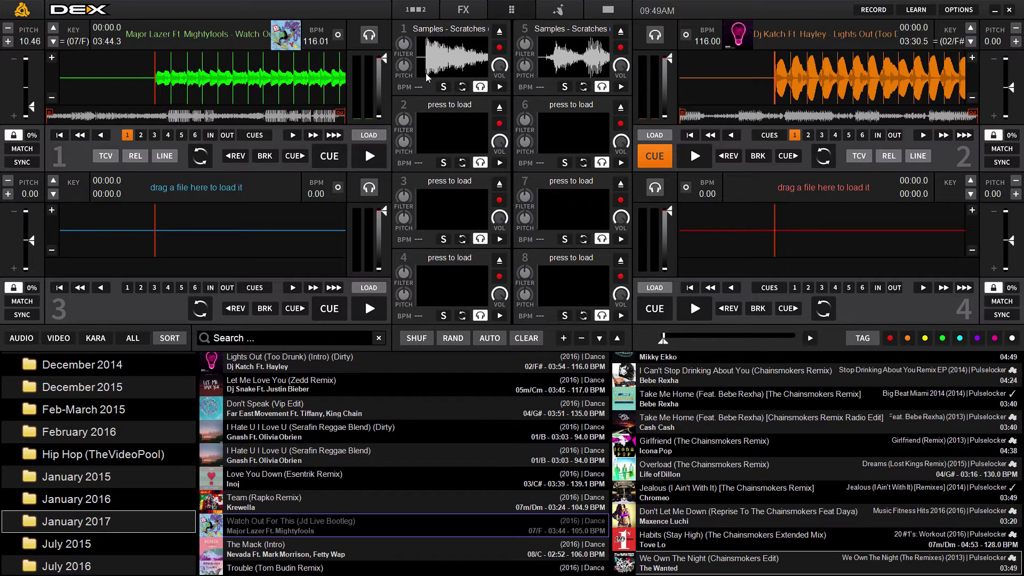
{"action": "left_click", "coordinate": [483, 55]}
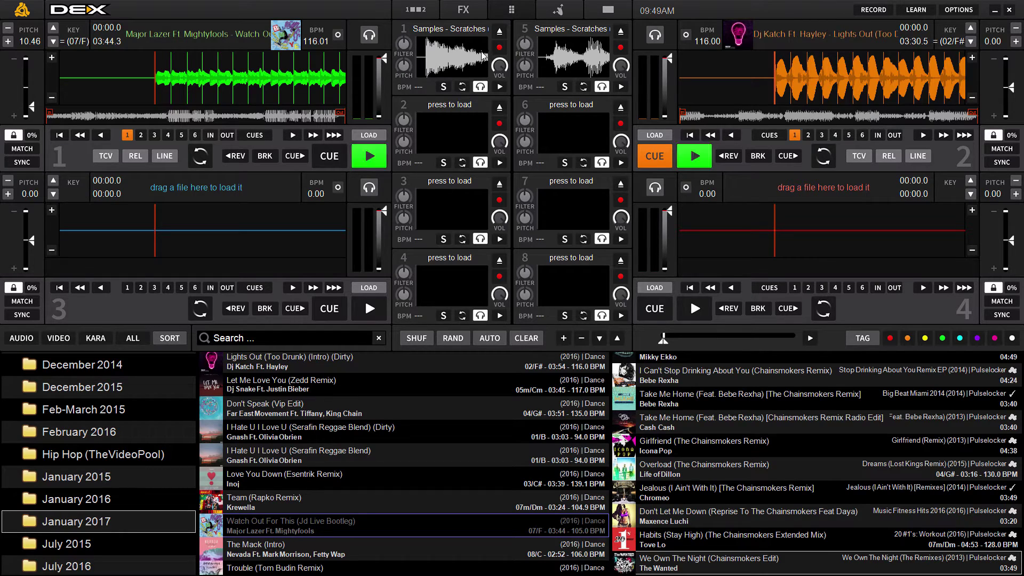
{"action": "left_click", "coordinate": [482, 86]}
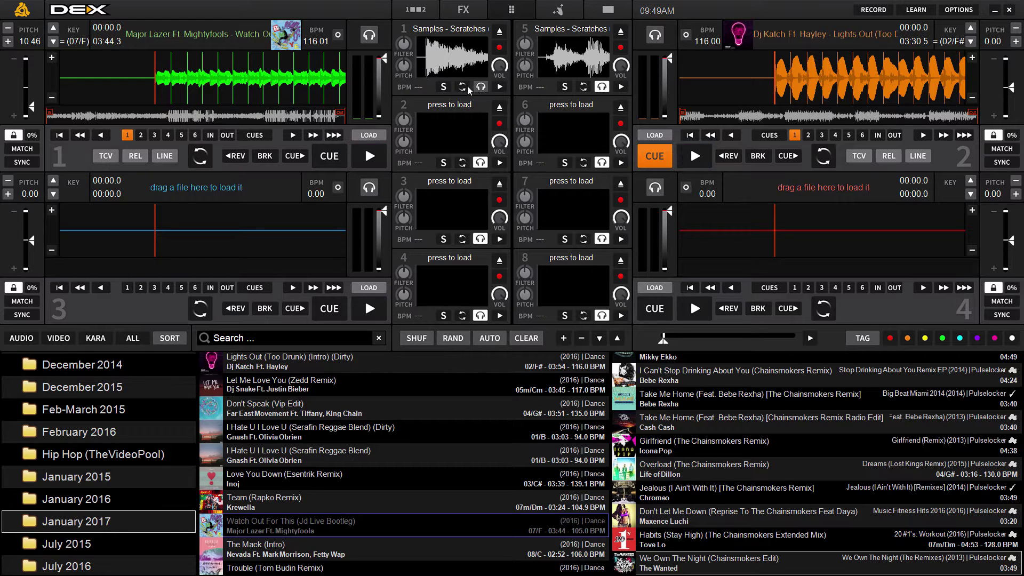
{"action": "left_click", "coordinate": [462, 87]}
{"action": "left_click", "coordinate": [499, 87]}
{"action": "left_click", "coordinate": [503, 86]}
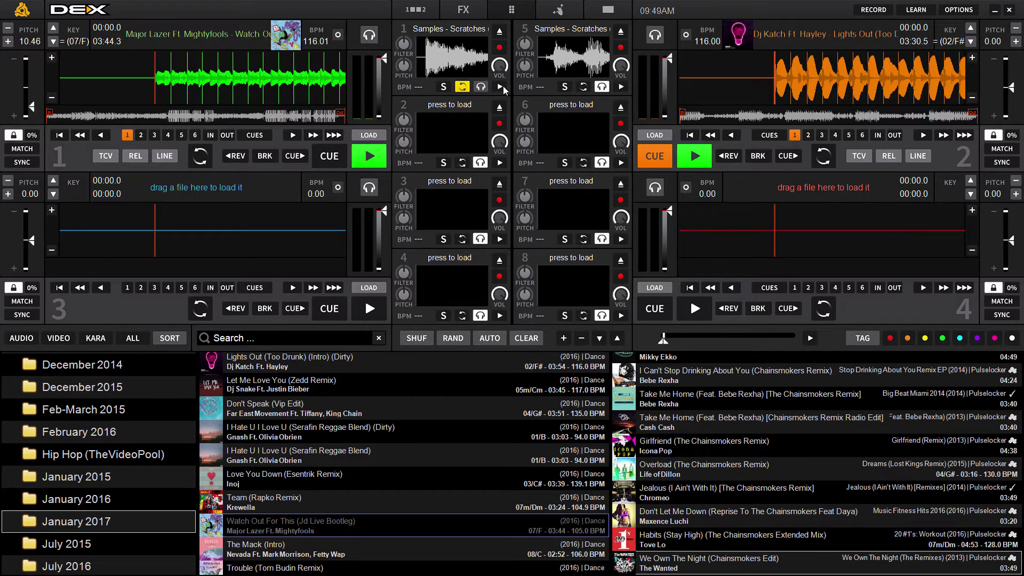
{"action": "left_click", "coordinate": [501, 86]}
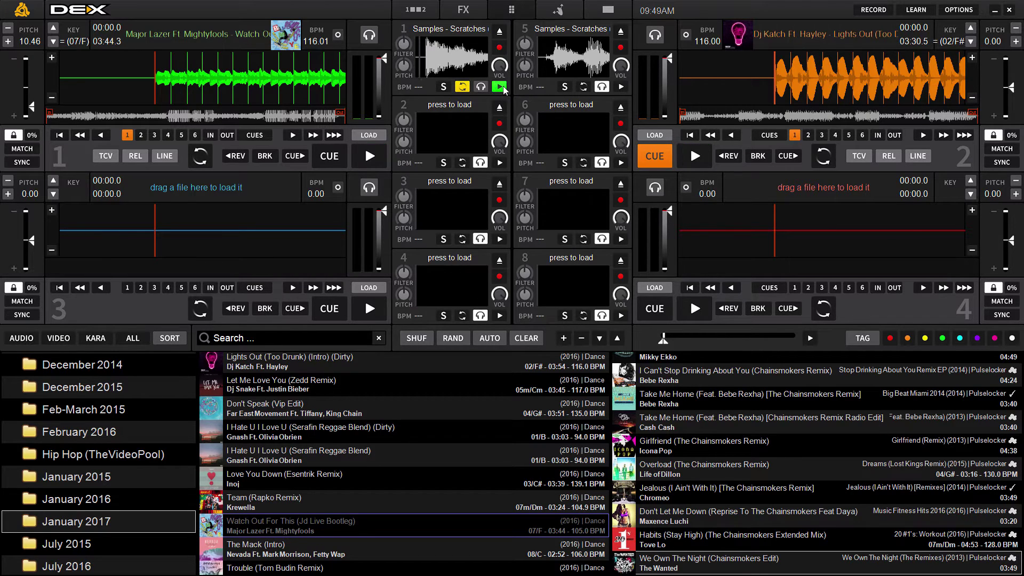
{"action": "left_click", "coordinate": [502, 86]}
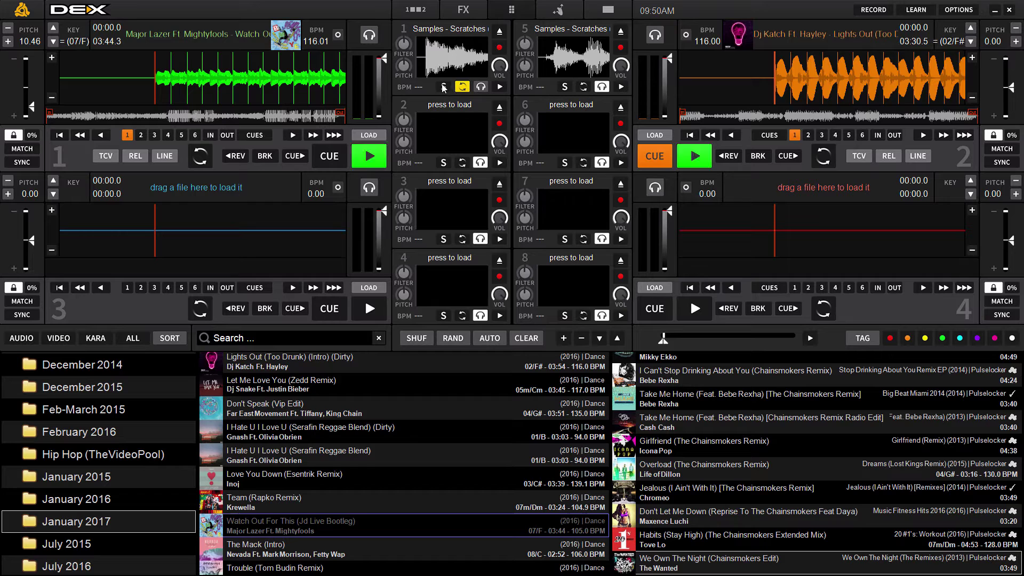
- Set slot 1's sample to loop over 8 beats, play it with deck 1, then pause
{"action": "left_click", "coordinate": [417, 88]}
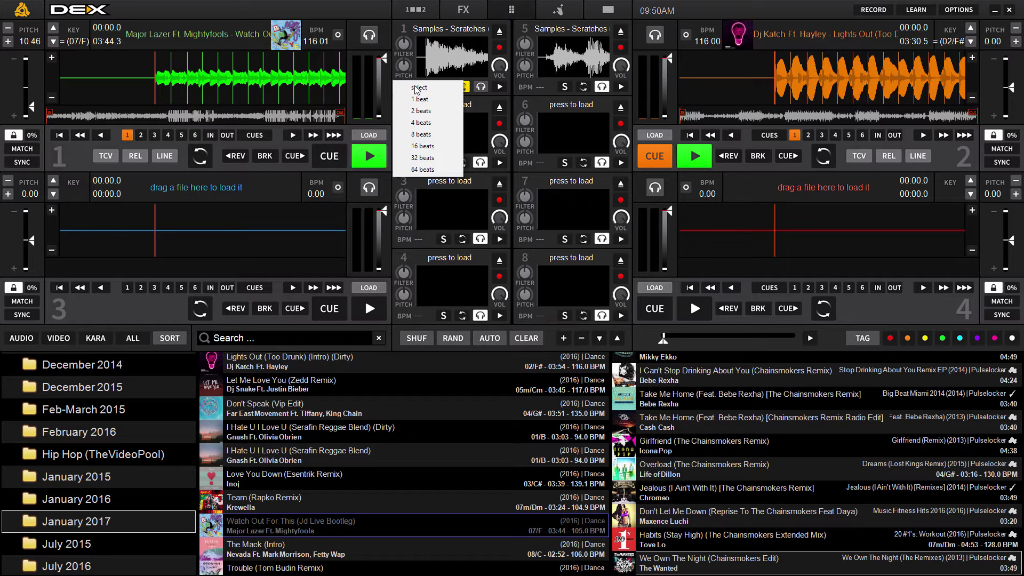
{"action": "left_click", "coordinate": [422, 135]}
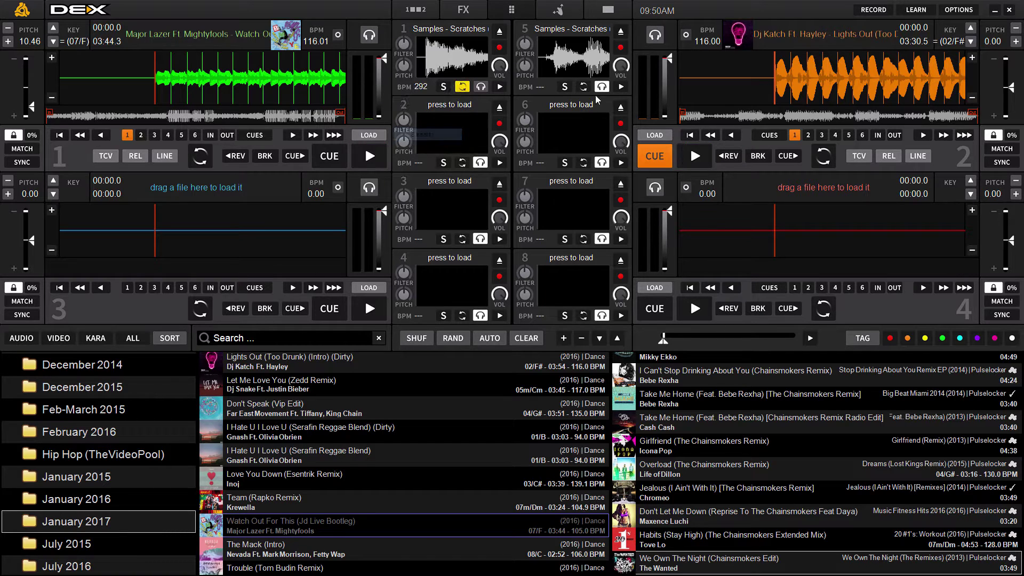
{"action": "left_click", "coordinate": [500, 87]}
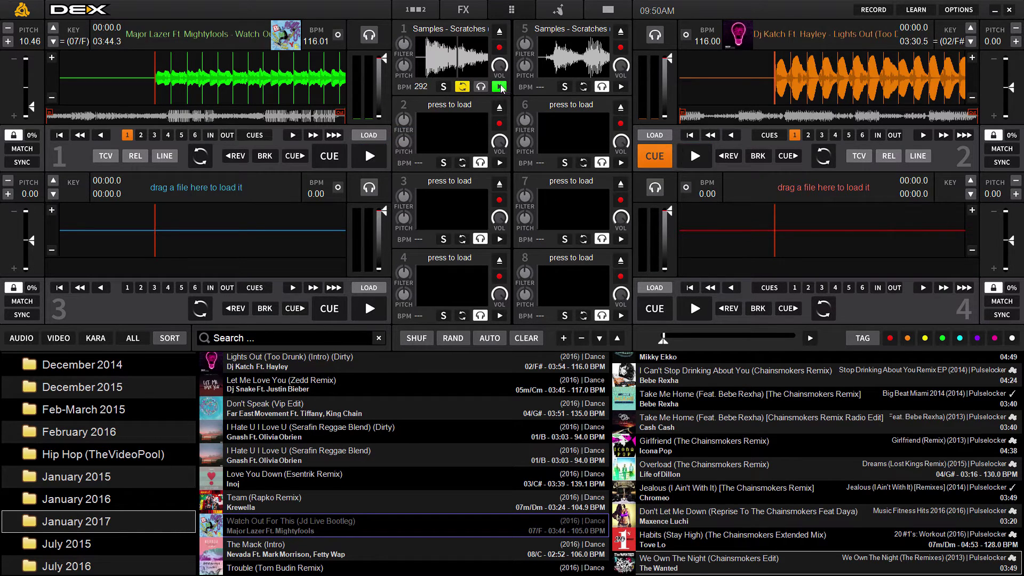
{"action": "key", "text": "space"}
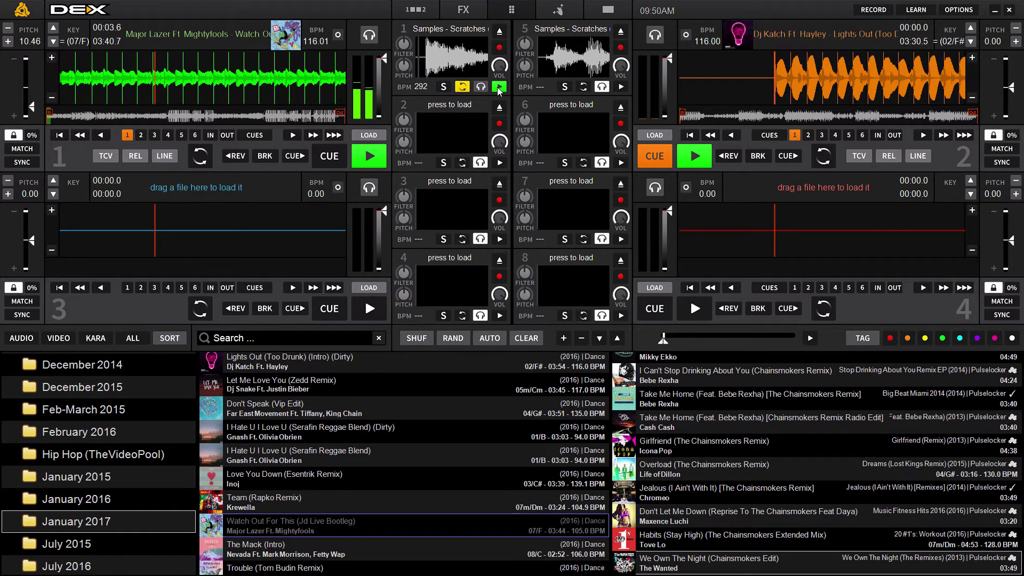
{"action": "left_click", "coordinate": [362, 162]}
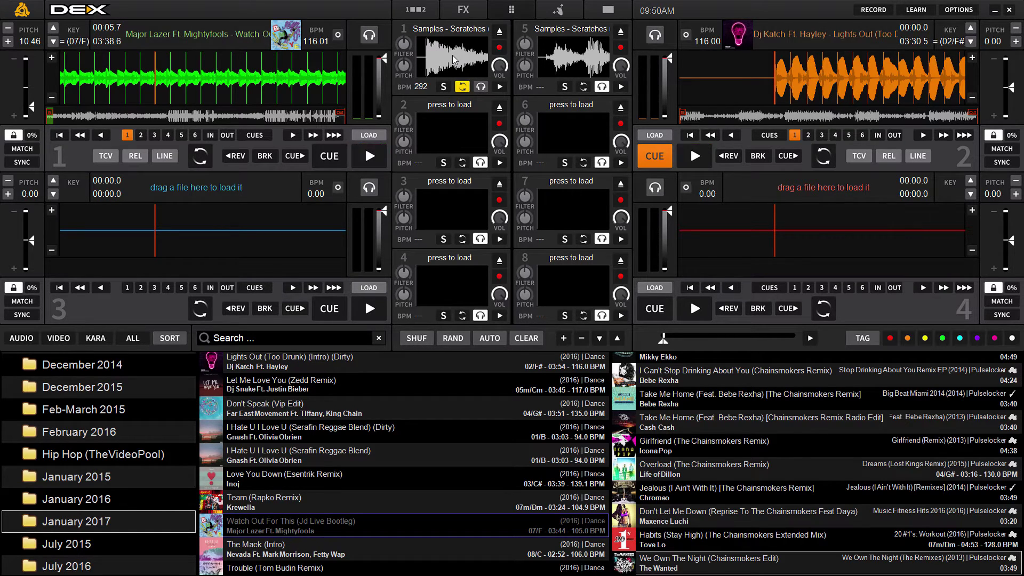
- Play slot 1's sample and sweep its FILTER knob
{"action": "left_click", "coordinate": [499, 88]}
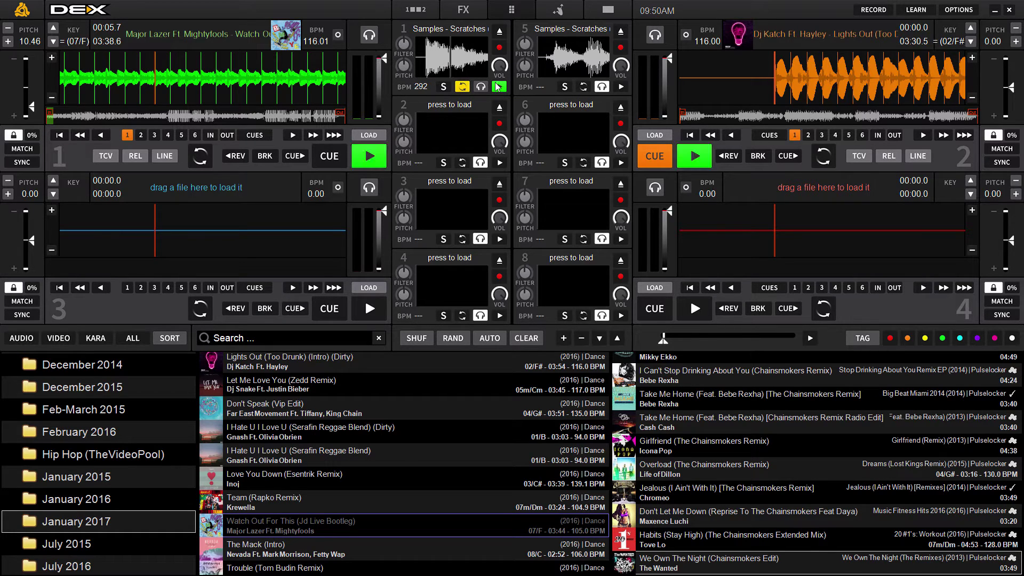
{"action": "left_click", "coordinate": [499, 87]}
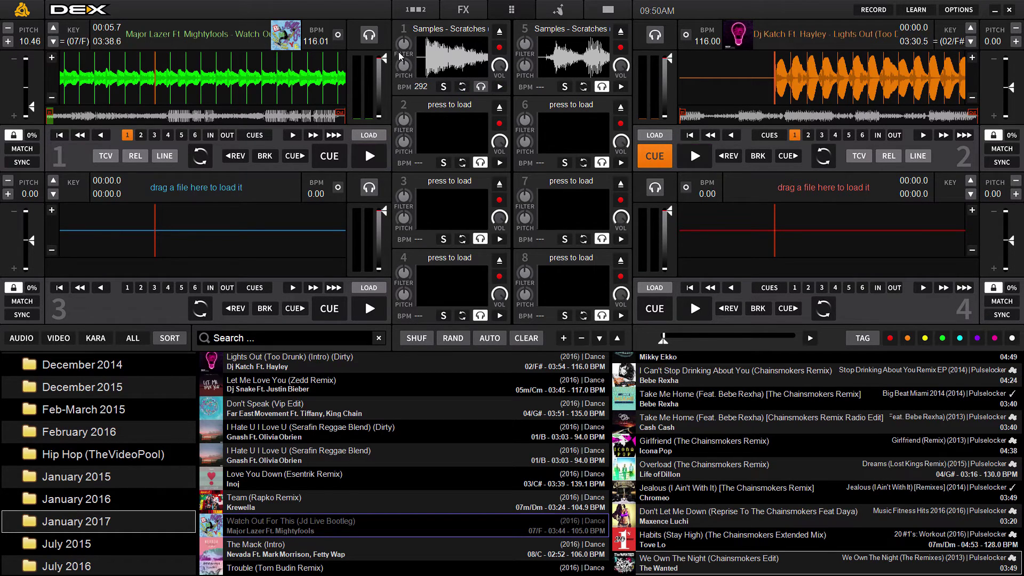
{"action": "mouse_move", "coordinate": [399, 57]}
{"action": "left_mouse_down"}
{"action": "mouse_move", "coordinate": [407, 42]}
{"action": "mouse_move", "coordinate": [404, 54]}
{"action": "left_mouse_up"}
{"action": "left_click", "coordinate": [499, 87]}
- Drag slot 1's tempo up to 344 BPM and raise its PITCH, replaying the faster sample
{"action": "left_click_drag", "start_coordinate": [421, 85], "coordinate": [418, 16]}
{"action": "left_click_drag", "start_coordinate": [404, 67], "coordinate": [399, 71]}
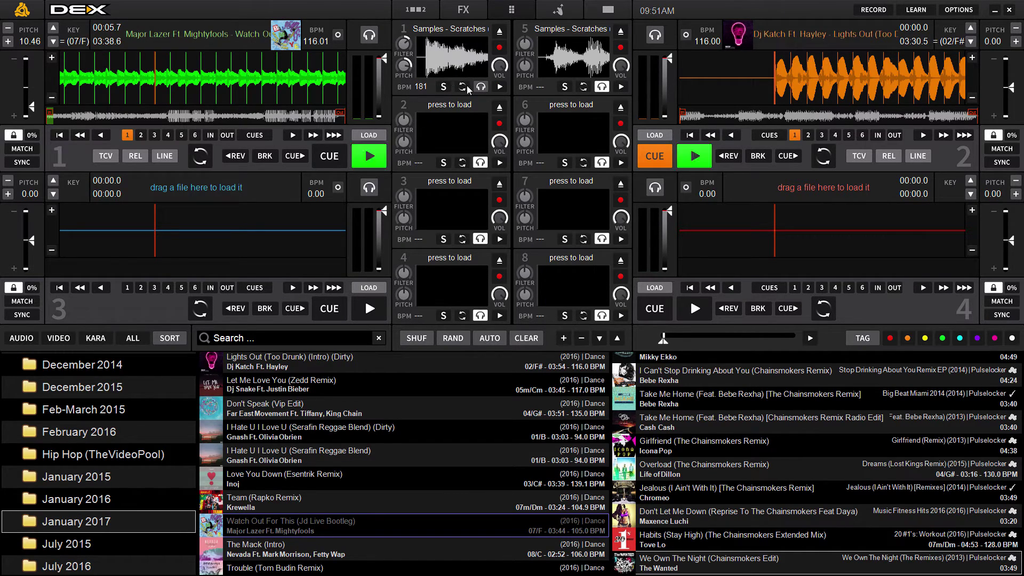
{"action": "left_click", "coordinate": [500, 87]}
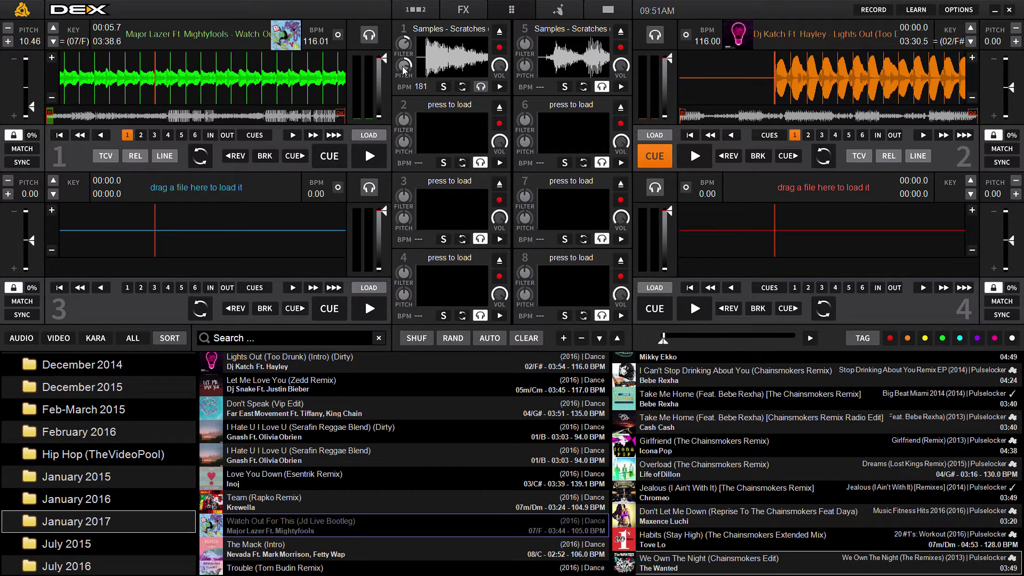
{"action": "left_click_drag", "start_coordinate": [404, 70], "coordinate": [403, 59]}
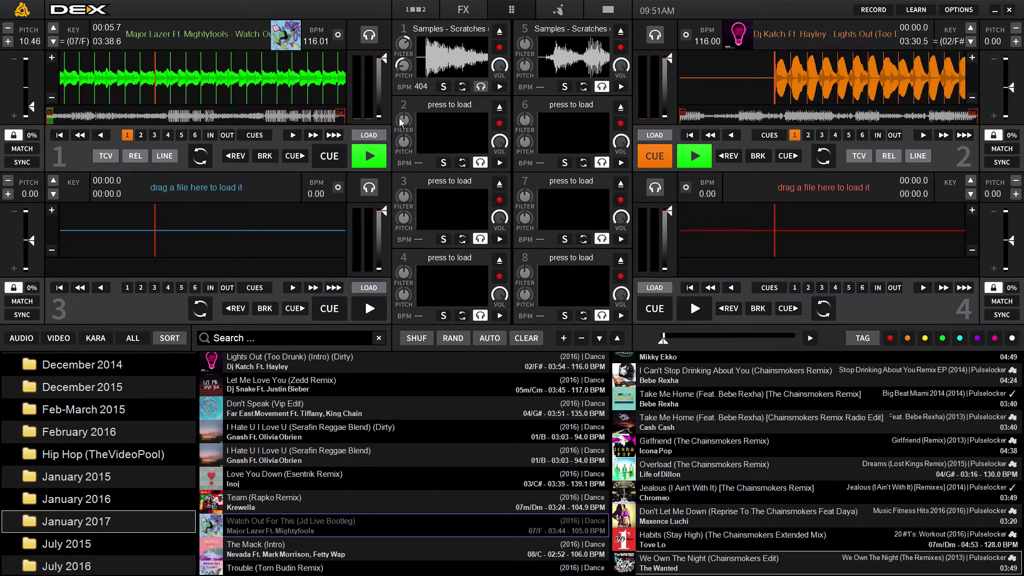
{"action": "left_click", "coordinate": [497, 88]}
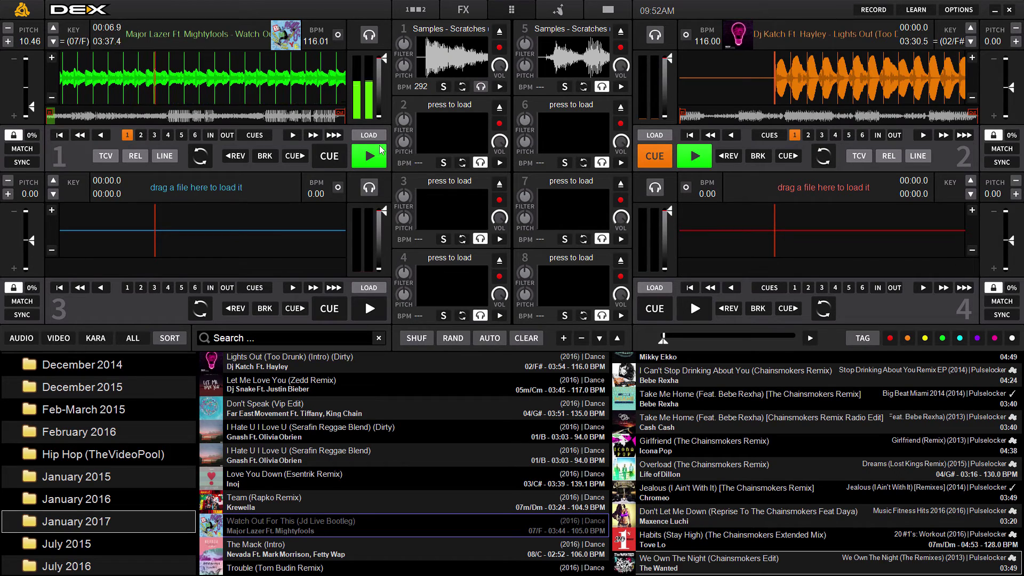
- Restart deck 2 from its cue and record a few seconds of master output into slot 2
{"action": "left_click", "coordinate": [709, 165]}
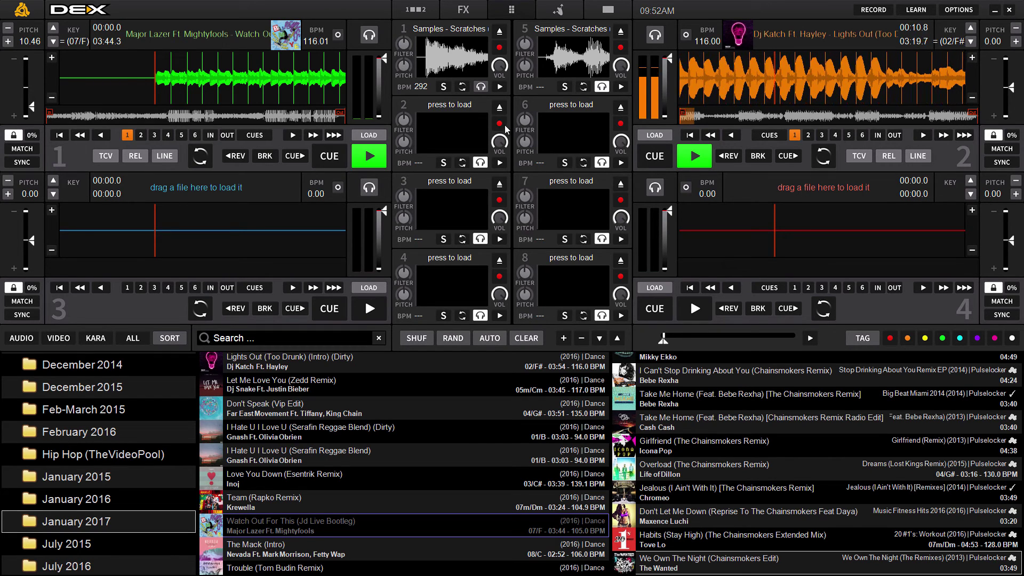
{"action": "key", "text": "space"}
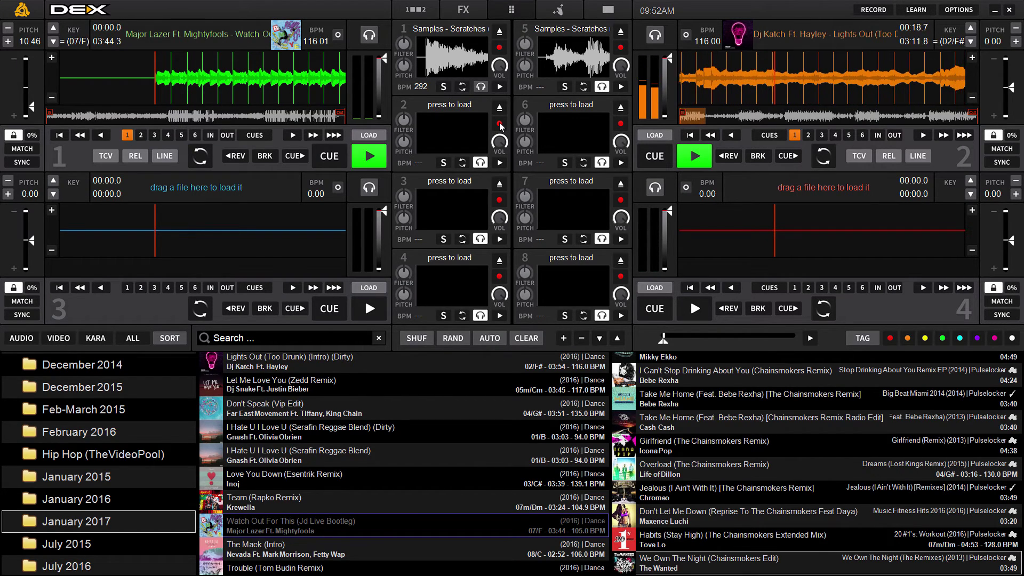
{"action": "key", "text": "space"}
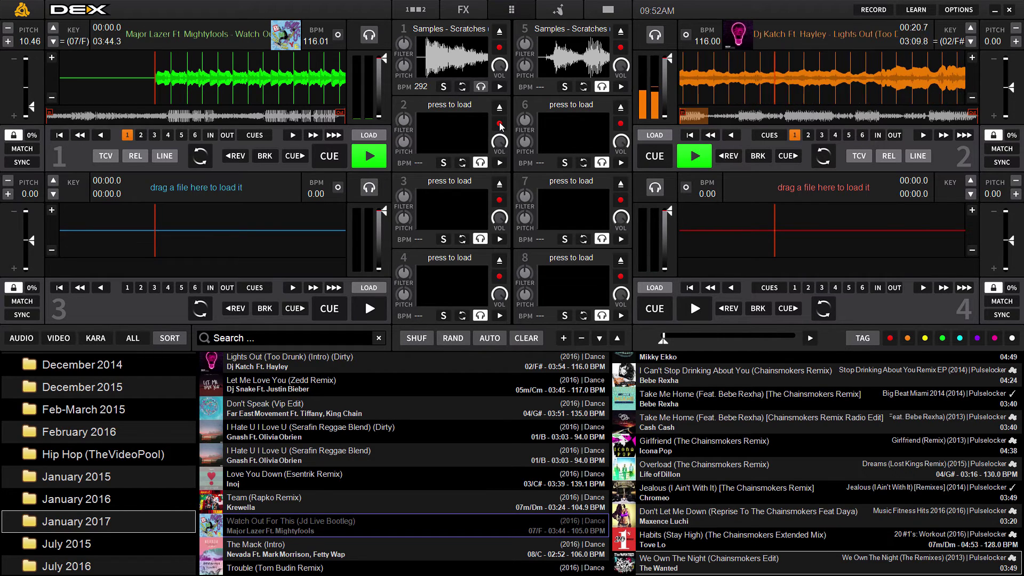
{"action": "left_click", "coordinate": [655, 155]}
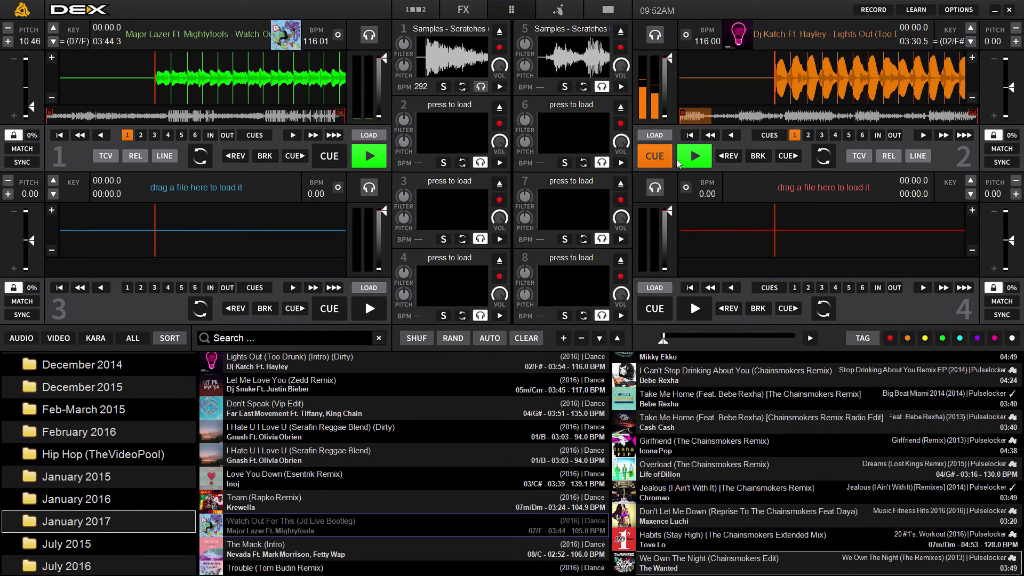
{"action": "left_click", "coordinate": [696, 156]}
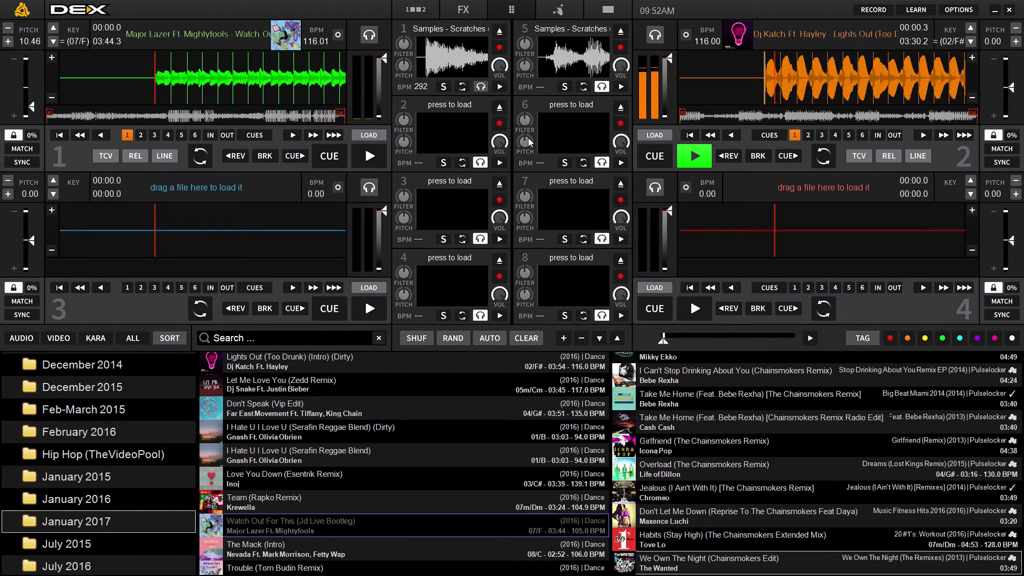
{"action": "left_click", "coordinate": [499, 124]}
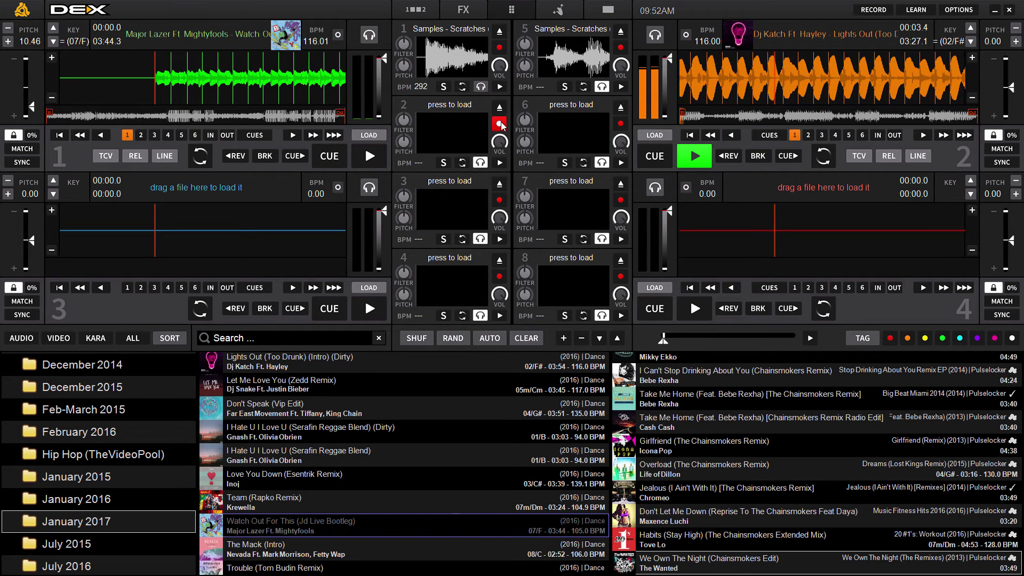
{"action": "left_click", "coordinate": [500, 124]}
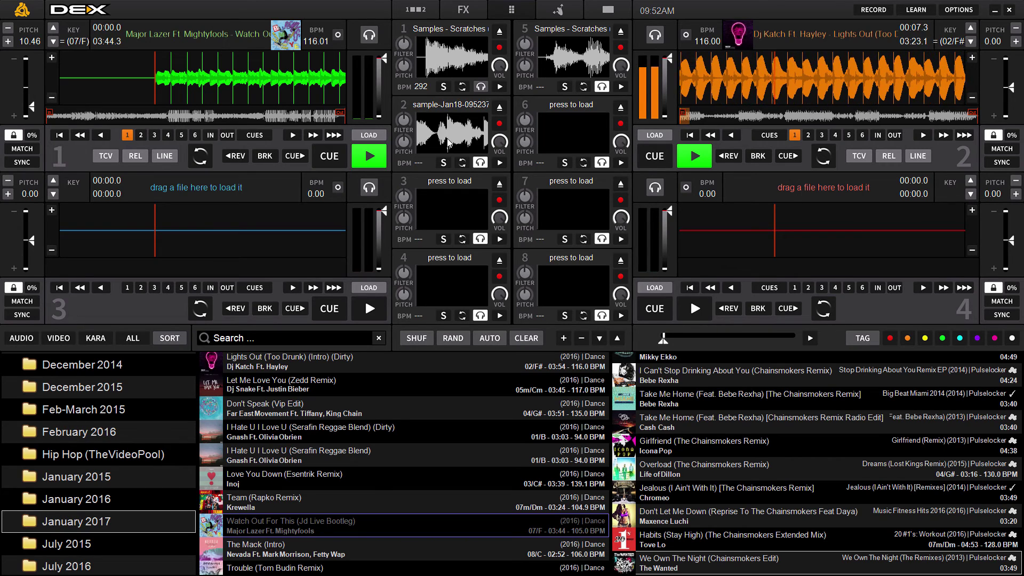
- Halt deck 2's playback at 00:12.6, keeping the recorded sample loaded in sampler slot 2
{"action": "key", "text": "space"}
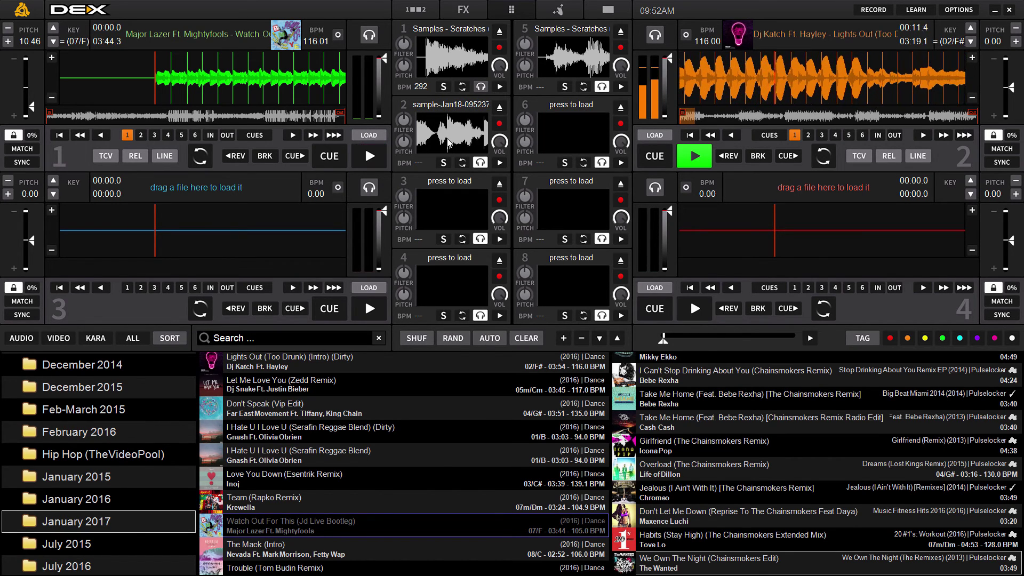
{"action": "key", "text": "space"}
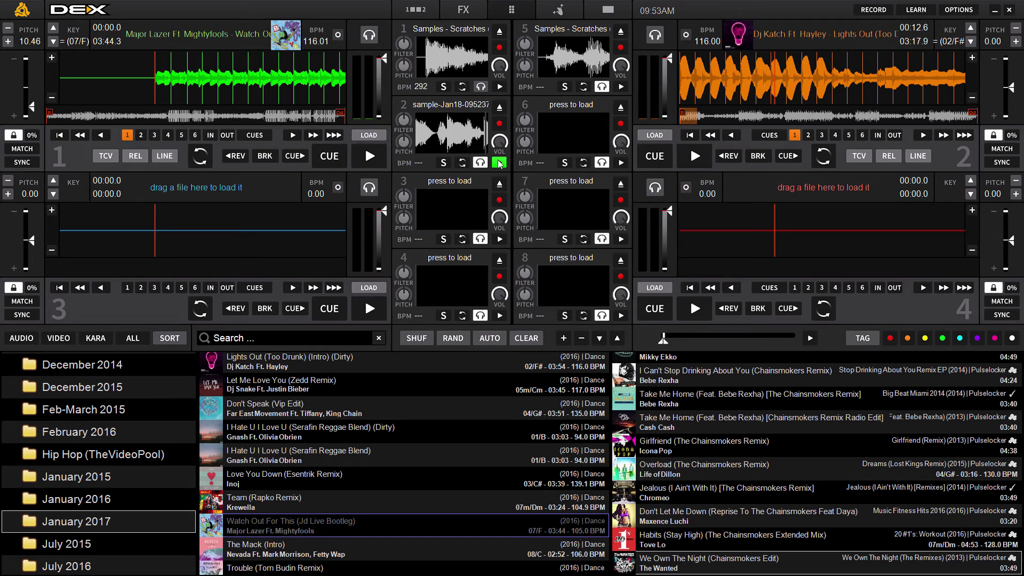
- Enable looping on slot 2's recorded sample, then play it briefly and stop it
{"action": "left_click", "coordinate": [462, 163]}
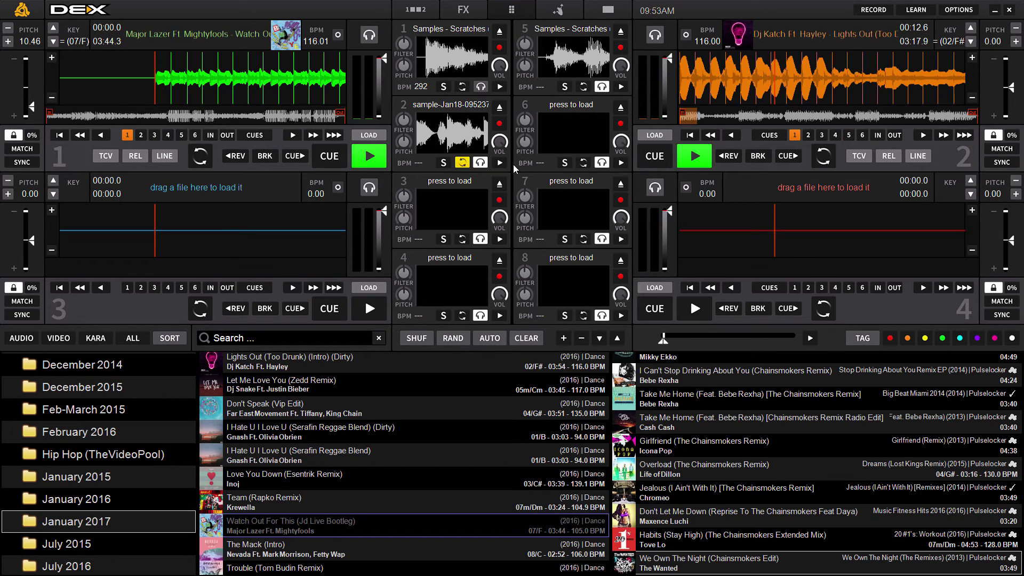
{"action": "left_click", "coordinate": [500, 163]}
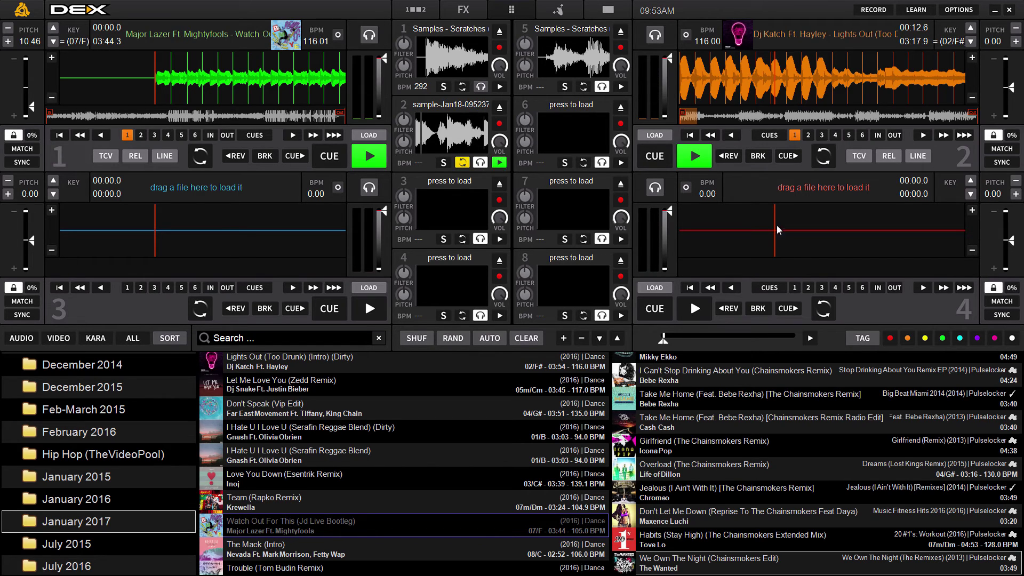
{"action": "left_click", "coordinate": [499, 163]}
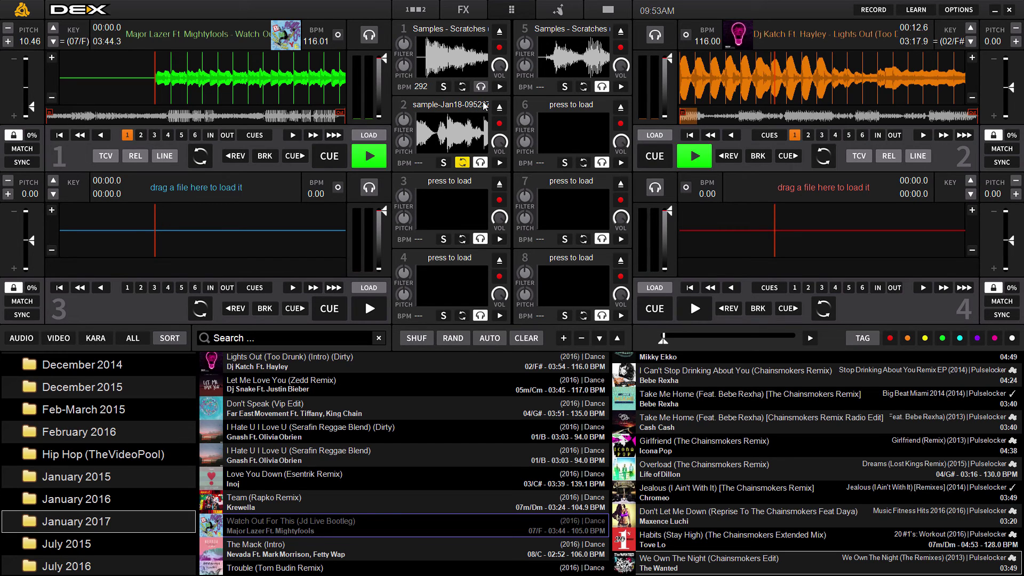